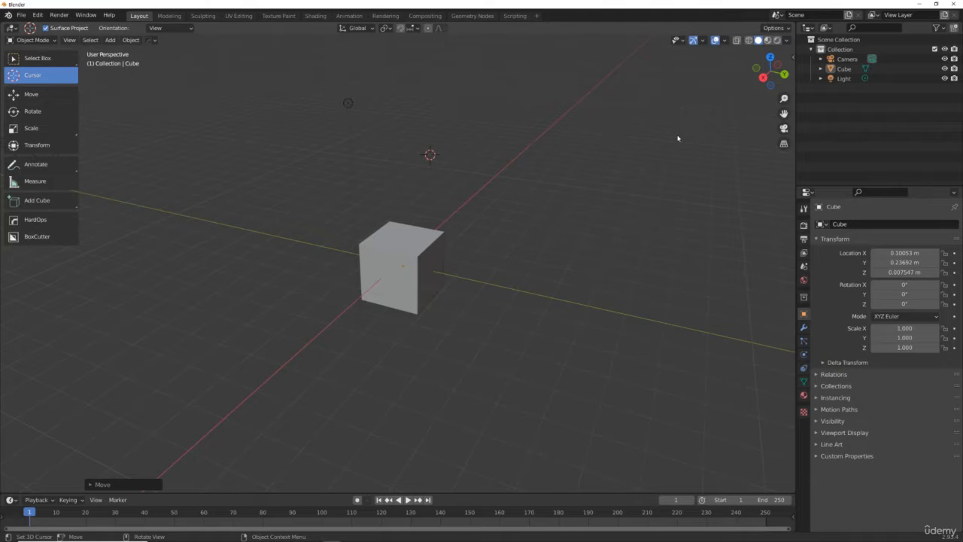
Draw four boxes of differing proportions in the space around the original cube with the Add Cube tool.
left_click(38, 200)
left_click_drag(187, 203, 253, 271)
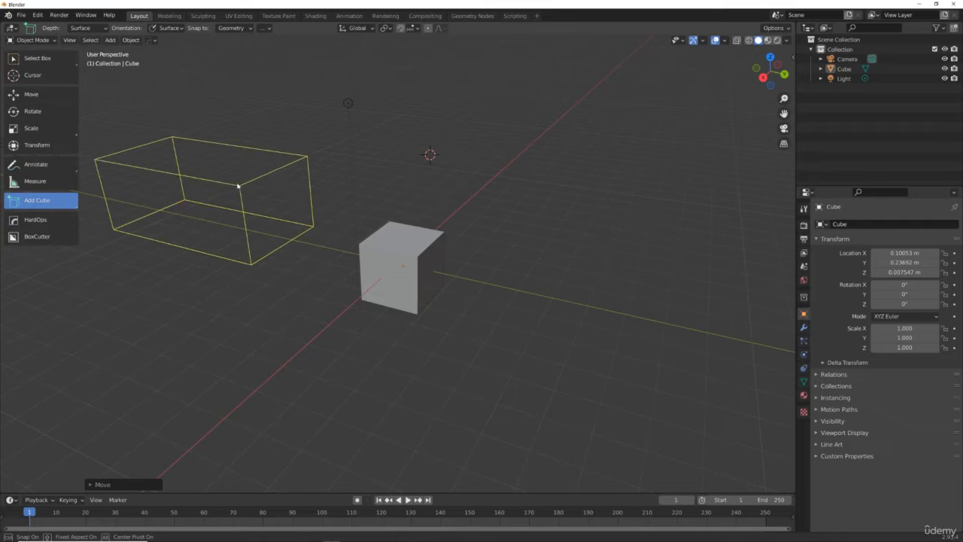
left_click(236, 185)
left_click_drag(641, 132, 641, 217)
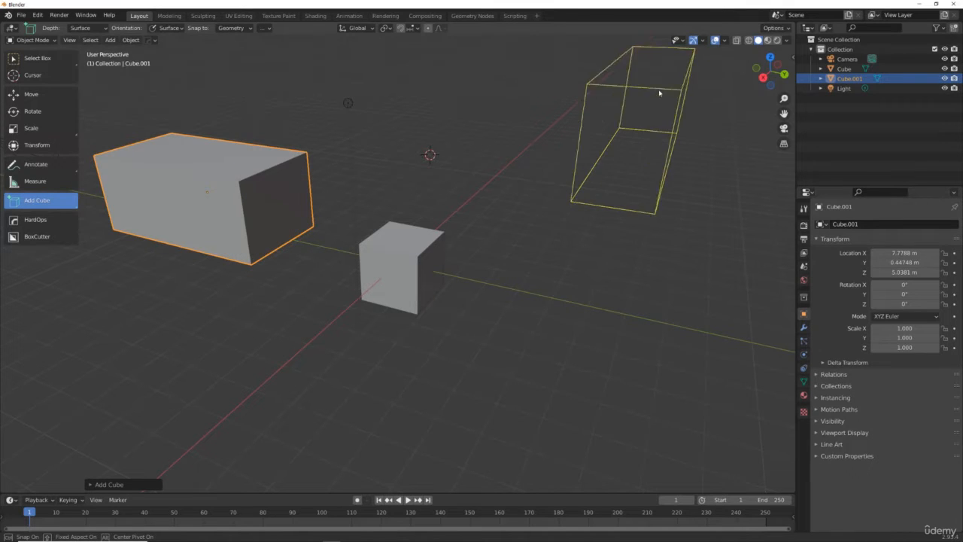
left_click(636, 68)
left_click_drag(380, 81, 489, 113)
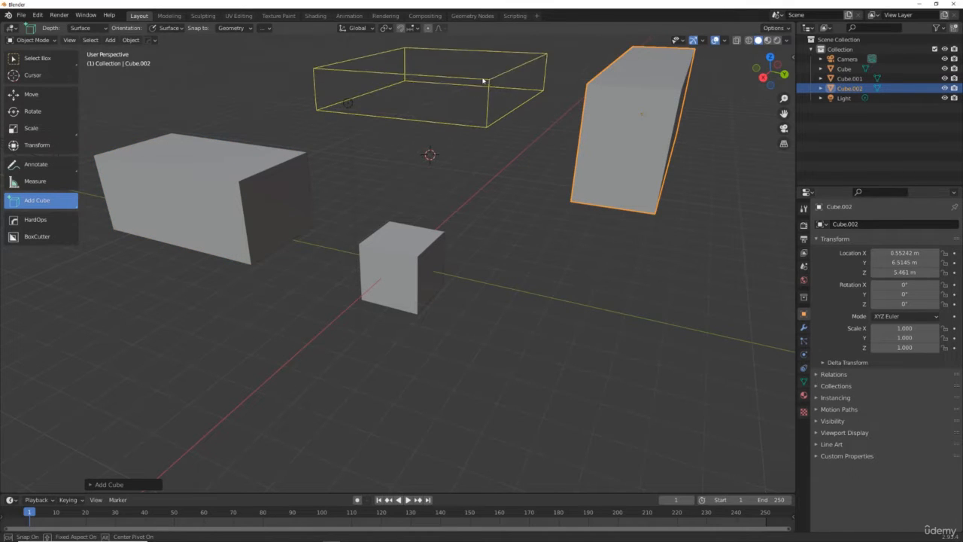
left_click(486, 79)
left_click_drag(602, 260, 733, 314)
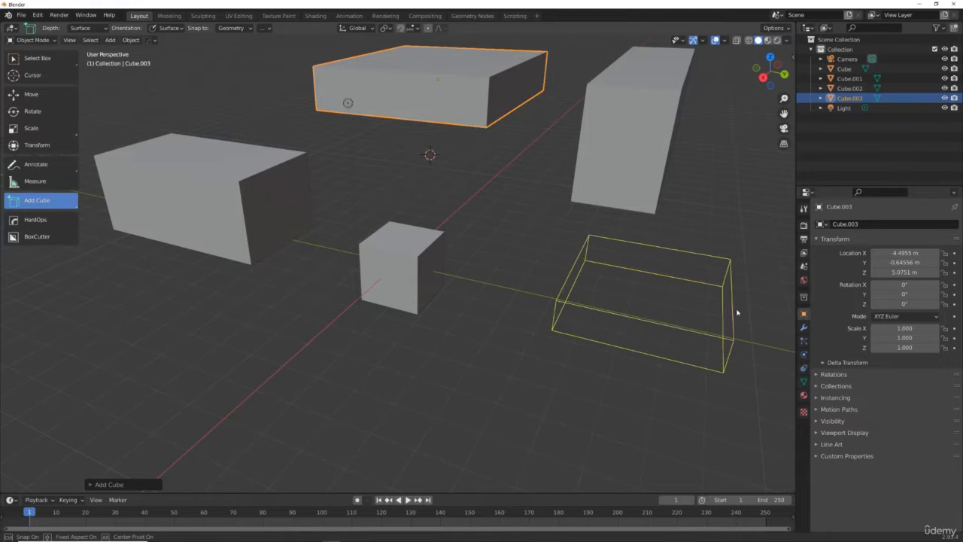
left_click(741, 305)
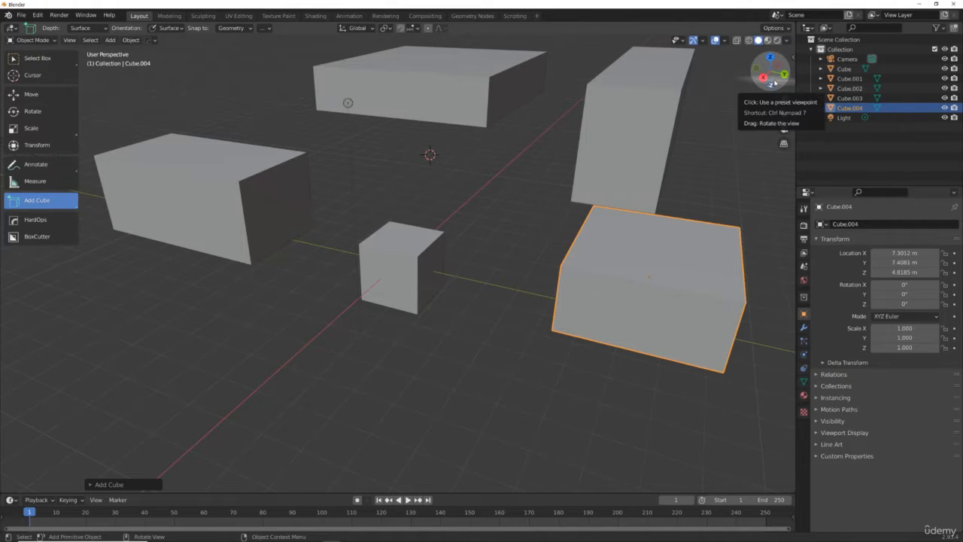
Place the 3D cursor on the positive X side of the original cube and draw an upright box there, centred about X 9.0, Y 2.4, Z 0.4 m.
mouse_move(777, 83)
left_mouse_down()
mouse_move(764, 75)
mouse_move(775, 70)
mouse_move(779, 80)
mouse_move(775, 68)
left_mouse_up()
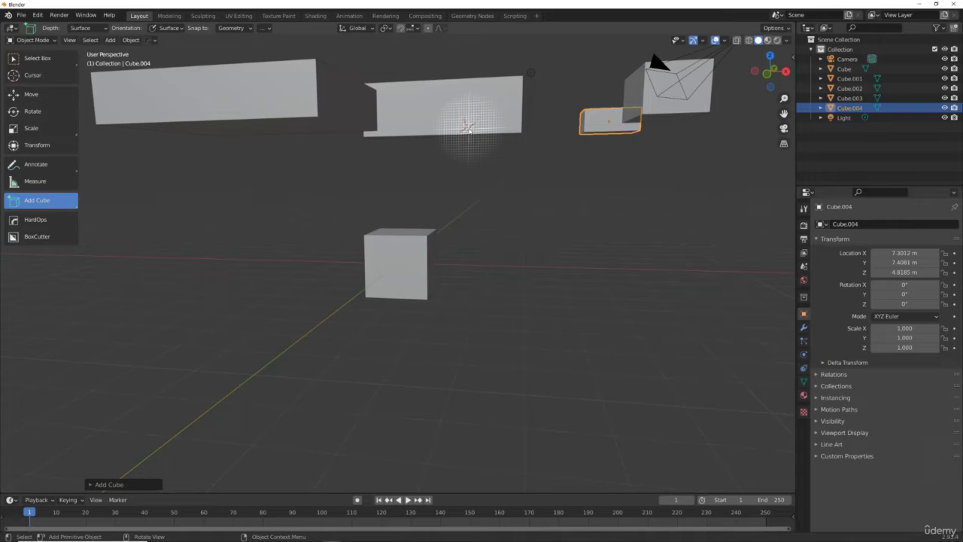
left_click(33, 74)
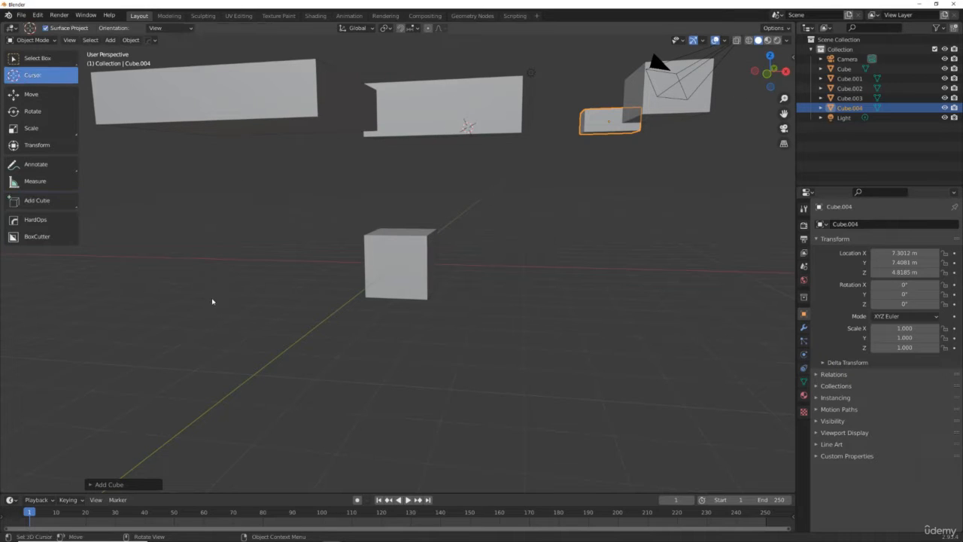
left_click(211, 298)
left_click(464, 362)
left_click(660, 295)
left_click(37, 200)
left_click_drag(629, 285, 739, 312)
left_click(728, 198)
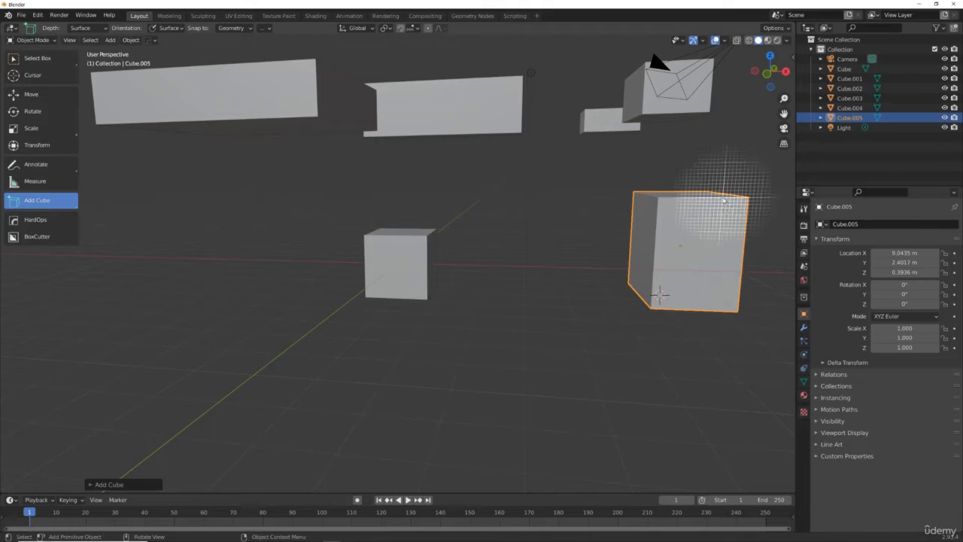
Place the 3D cursor on the negative X side of the original cube and draw a wide box around it, centred about X -5.7, Y -2.4, Z -0.7 m.
left_click(29, 74)
left_click(192, 324)
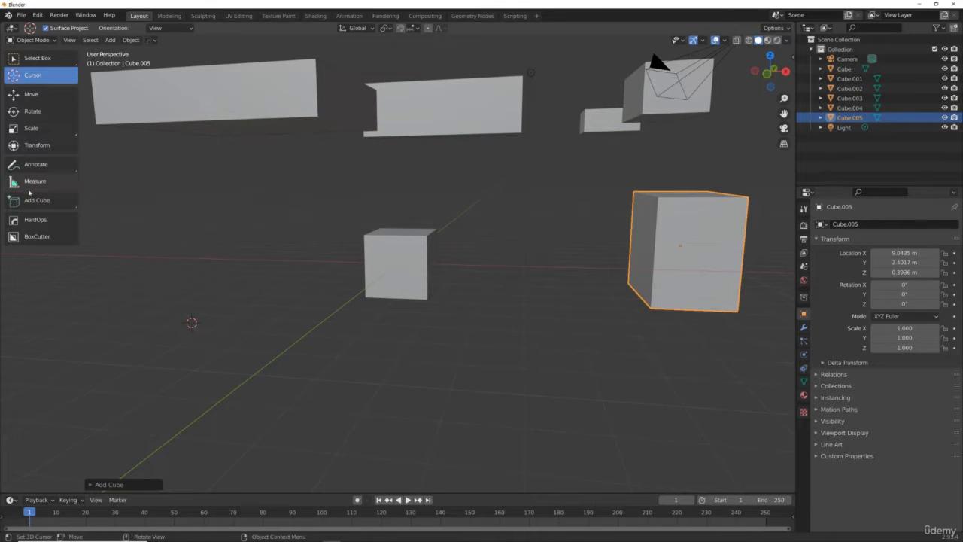
left_click(28, 198)
left_click_drag(157, 305, 272, 390)
left_click(254, 286)
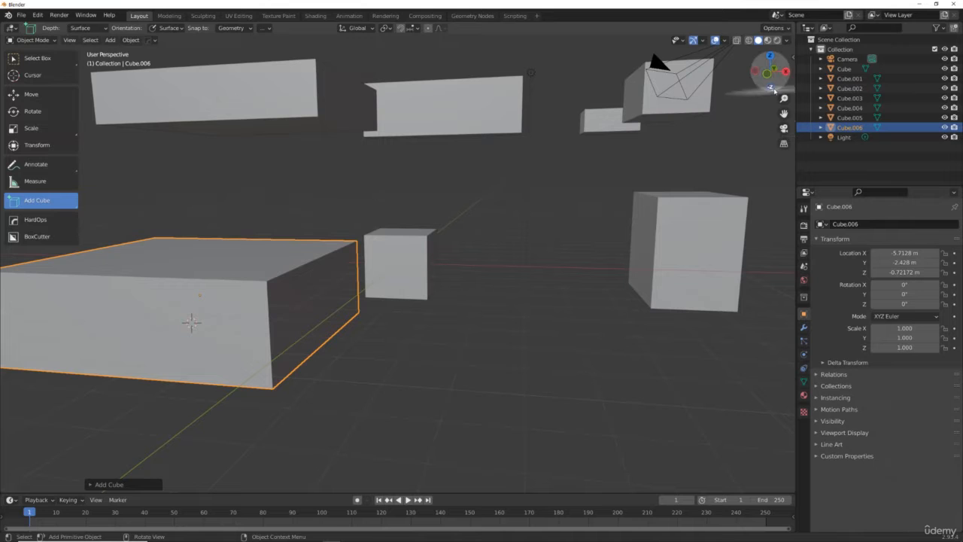
Select the camera in the viewport, followed by Cube.001 through Cube.005 one at a time from the object list.
left_click_drag(775, 91, 764, 76)
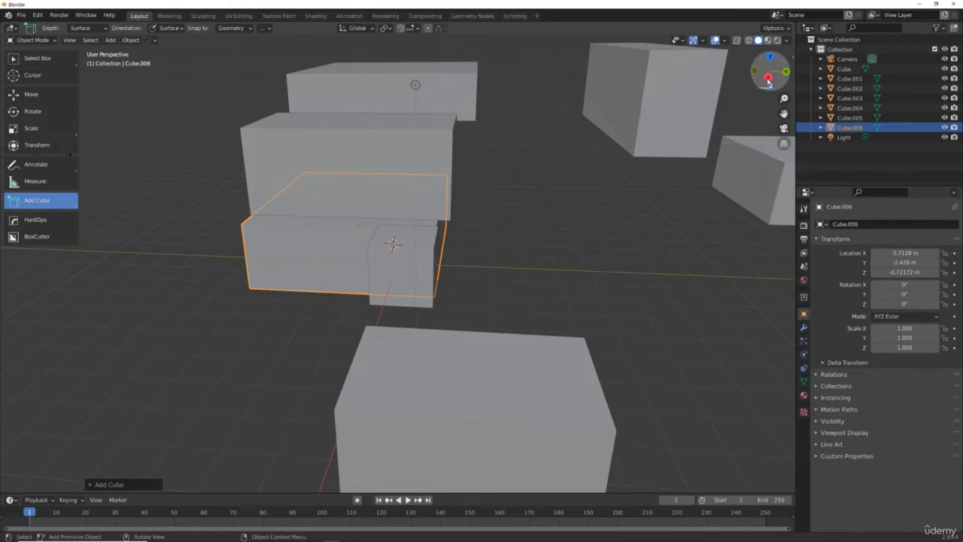
mouse_move(769, 71)
left_mouse_down()
mouse_move(774, 82)
mouse_move(827, 92)
mouse_move(887, 63)
mouse_move(884, 33)
mouse_move(840, 48)
mouse_move(828, 84)
mouse_move(778, 81)
left_mouse_up()
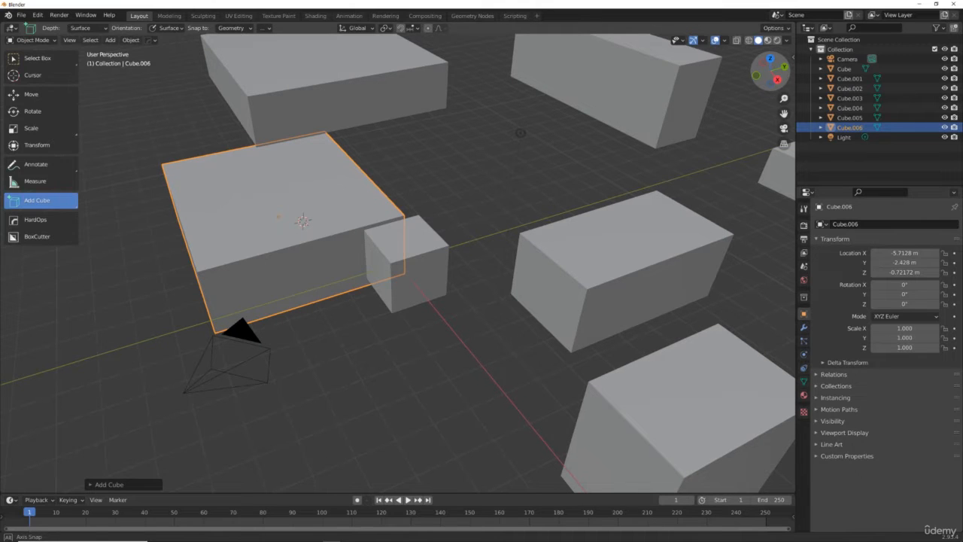
left_click(27, 63)
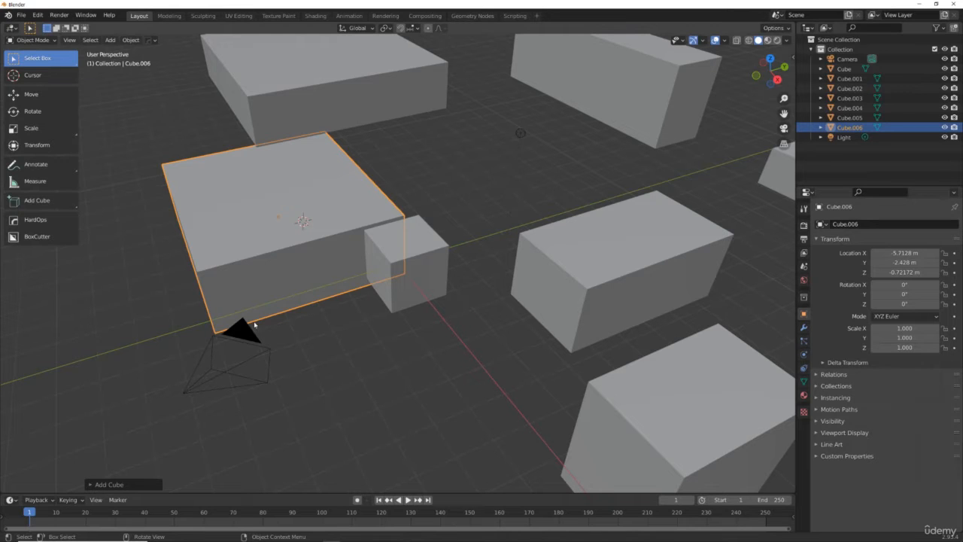
left_click(191, 392)
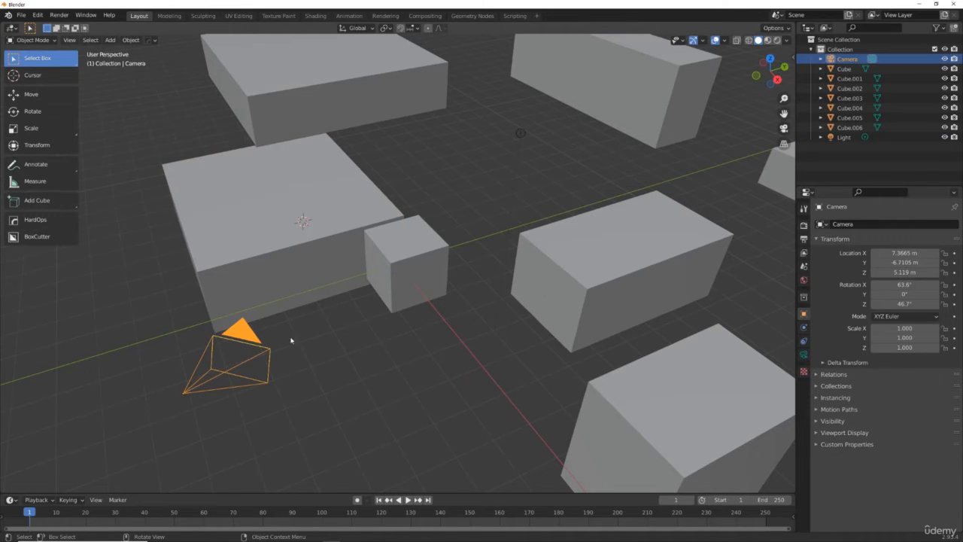
left_click(864, 79)
left_click(863, 88)
left_click(862, 98)
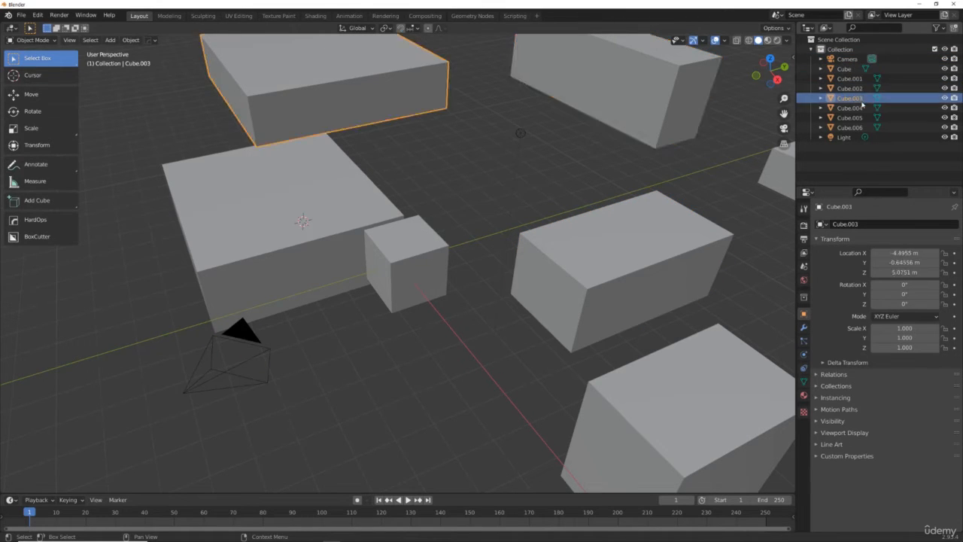
left_click(862, 108)
left_click(862, 118)
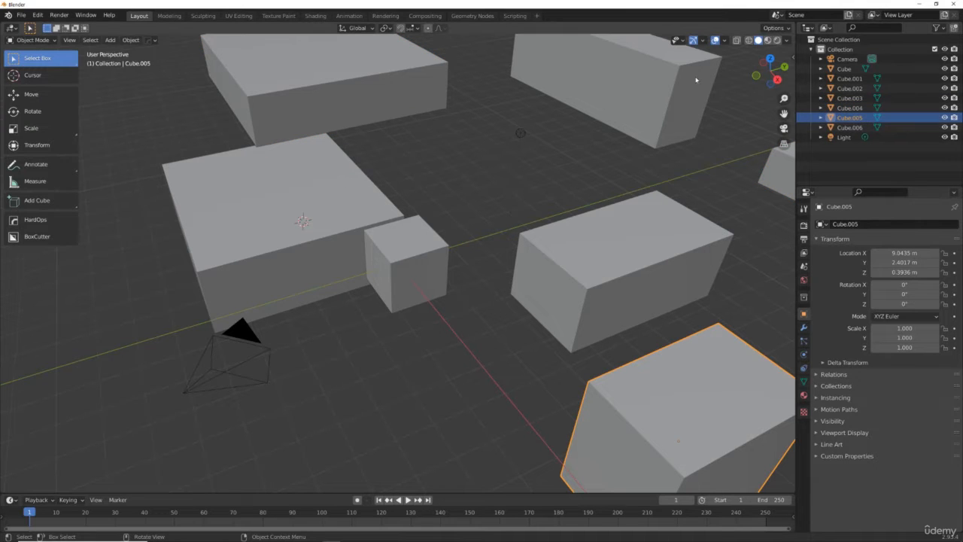
Try the lasso selection mode, return to Select Box, and box-select Cube.001, Cube.004 and Cube.005 together.
left_click_drag(760, 82, 737, 86)
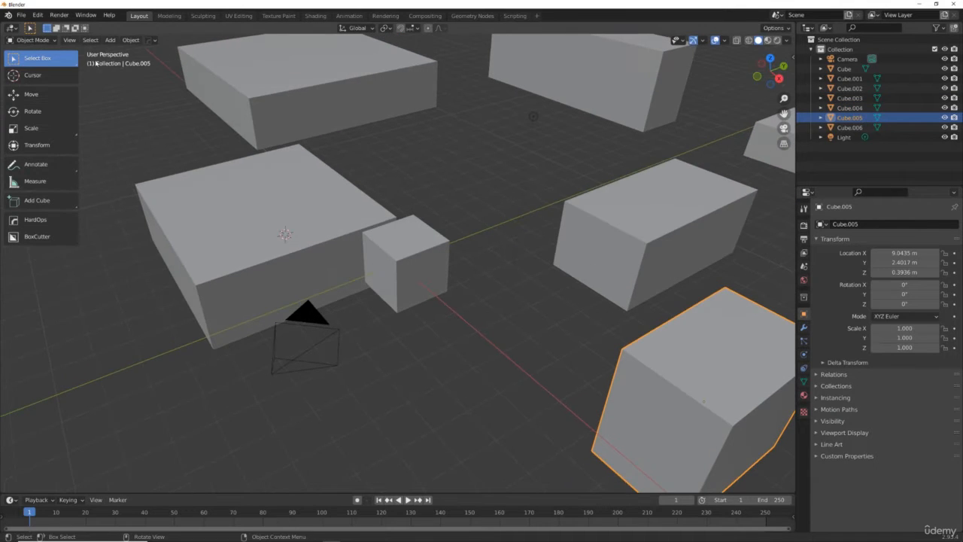
mouse_move(59, 63)
left_mouse_down()
mouse_move(65, 71)
mouse_move(43, 140)
left_mouse_up()
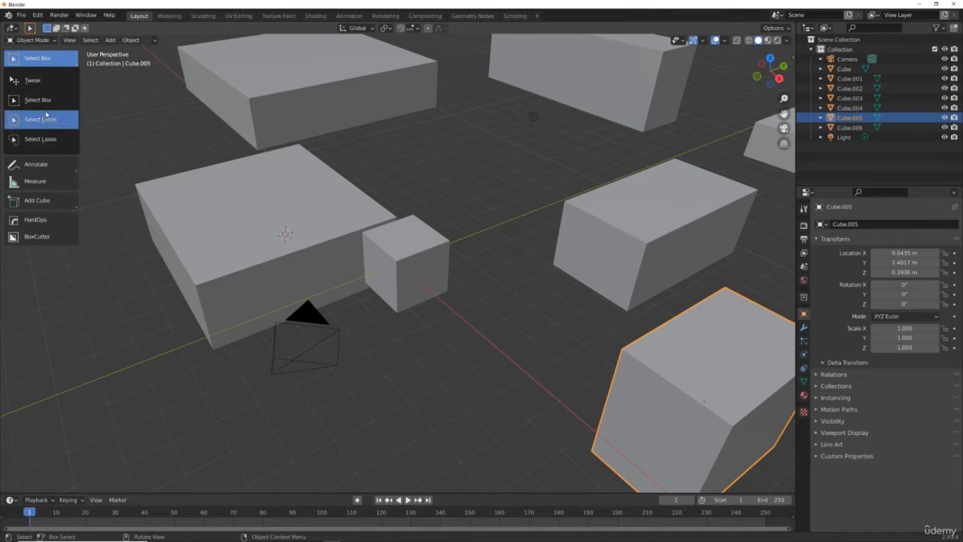
left_click(42, 139)
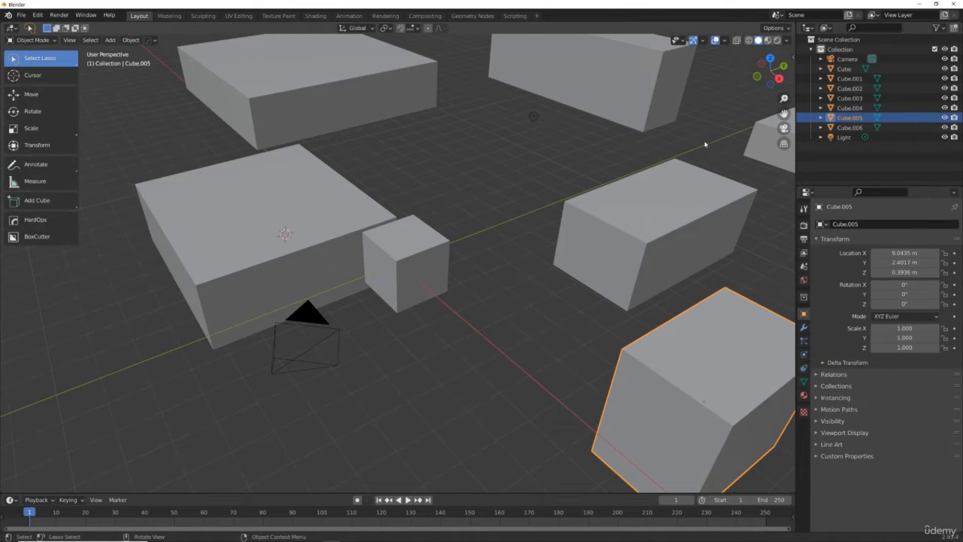
left_click(57, 64)
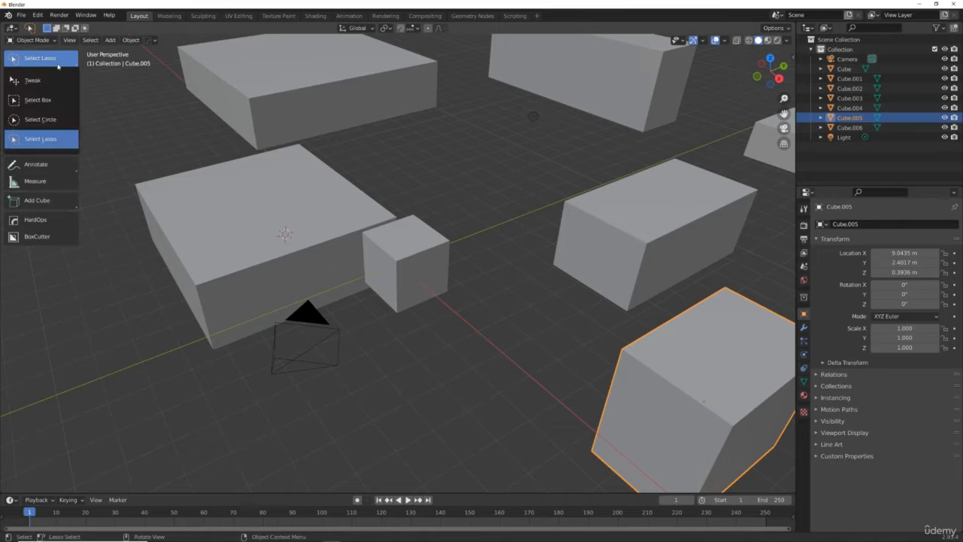
left_click(71, 103)
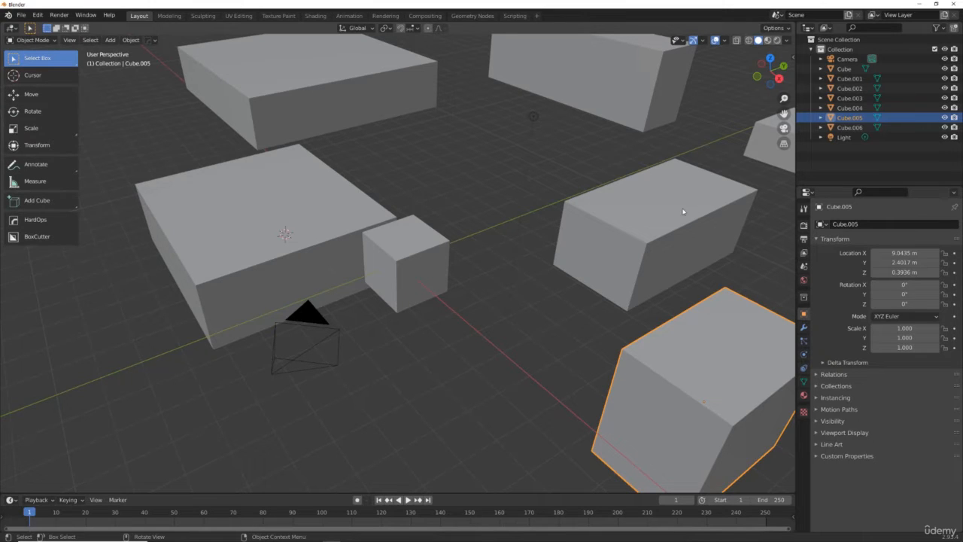
left_click(656, 208)
left_click_drag(535, 132, 744, 317)
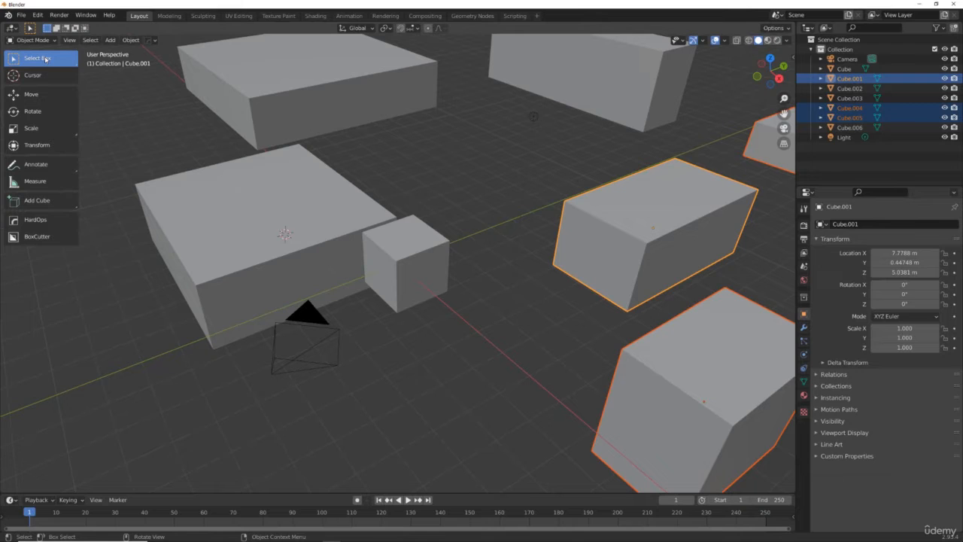
Switch to Select Lasso, clear the current selection and lasso around a corner of Cube.001 to select only that box.
left_click(46, 59)
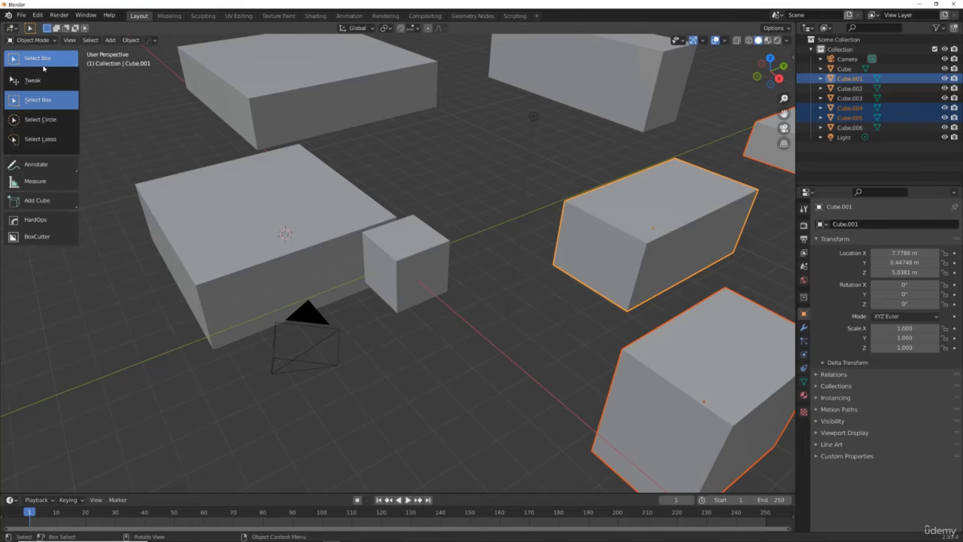
left_click(34, 140)
left_click(748, 169)
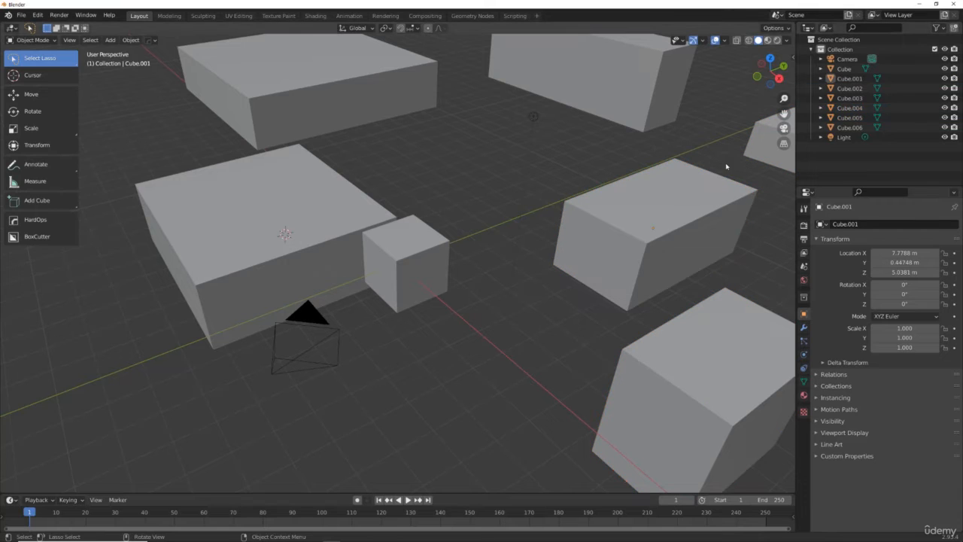
mouse_move(724, 162)
left_mouse_down()
mouse_move(565, 194)
mouse_move(547, 250)
mouse_move(595, 314)
mouse_move(638, 320)
mouse_move(712, 286)
mouse_move(778, 197)
mouse_move(759, 180)
left_mouse_up()
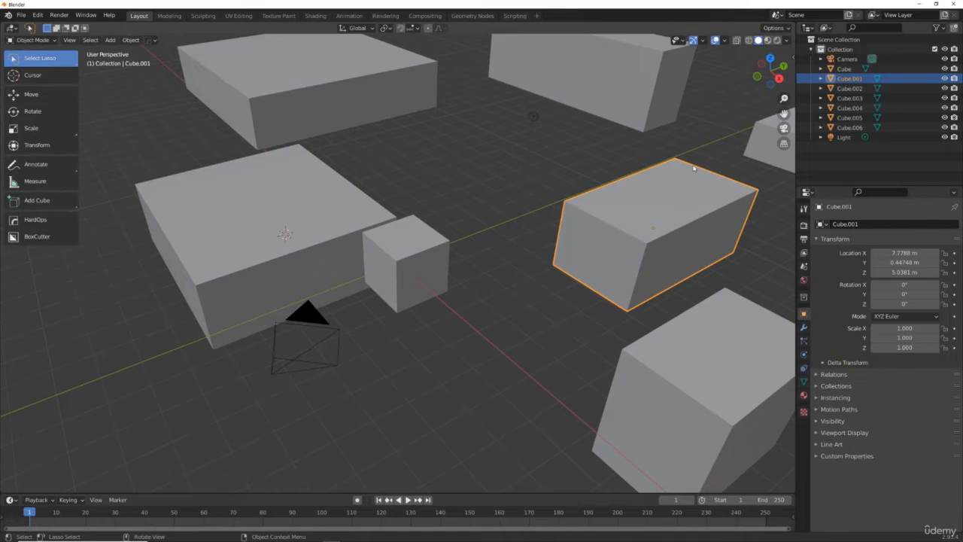
Rename Cube.001 as "Not Ice Cube" and reselect it in the viewport.
double_click(848, 79)
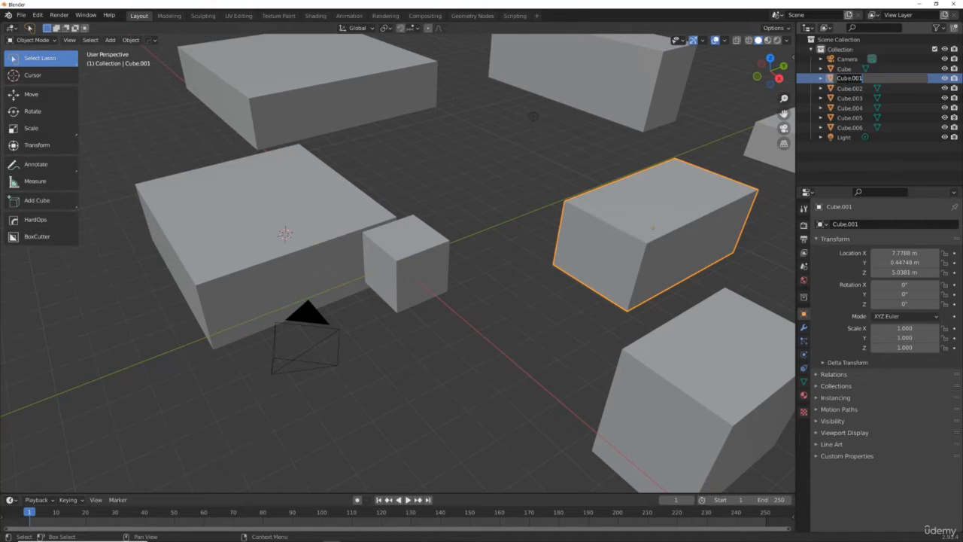
type("Notice Cu")
key("Return")
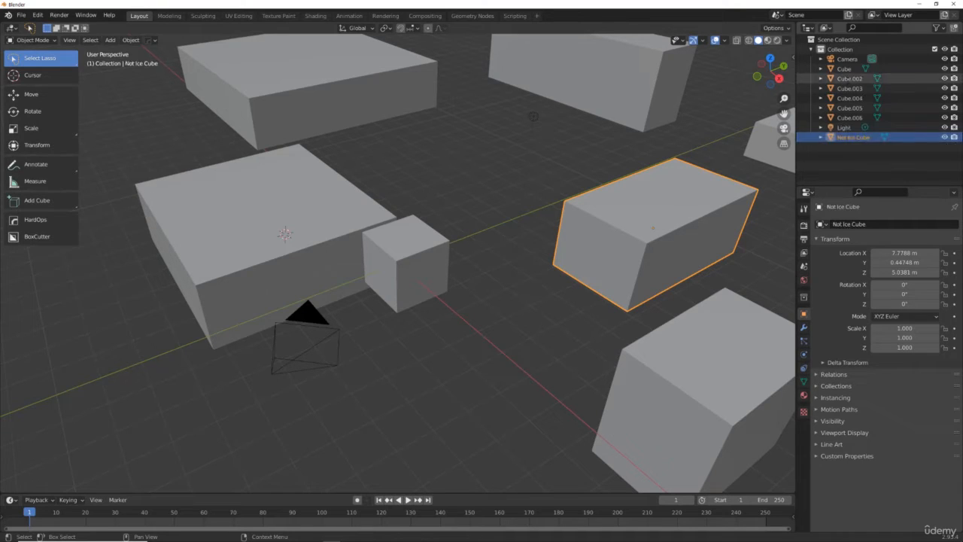
left_click(672, 382)
left_click(716, 179)
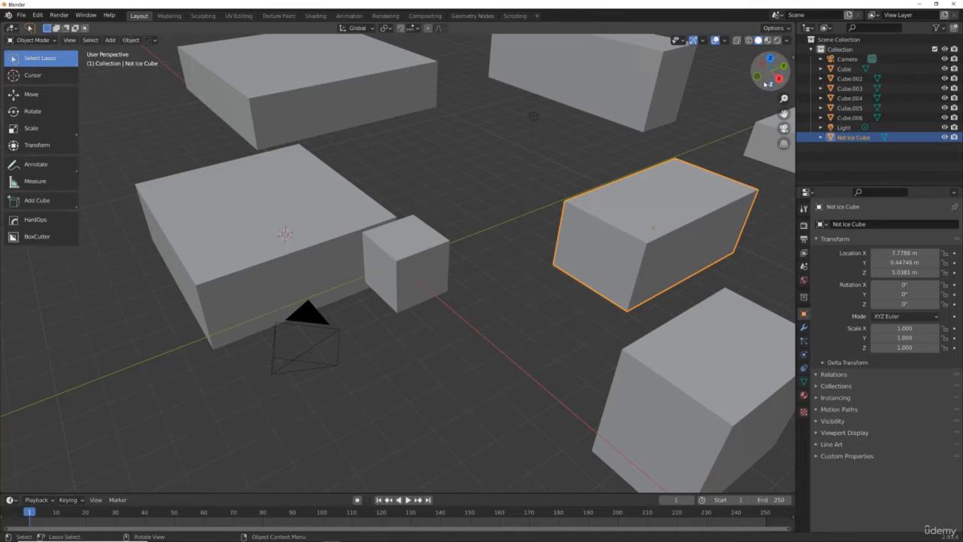
Place the 3D cursor on the face of Cube.002, and reposition it onto the front face of the upright box Cube.005.
left_click_drag(766, 84, 762, 114)
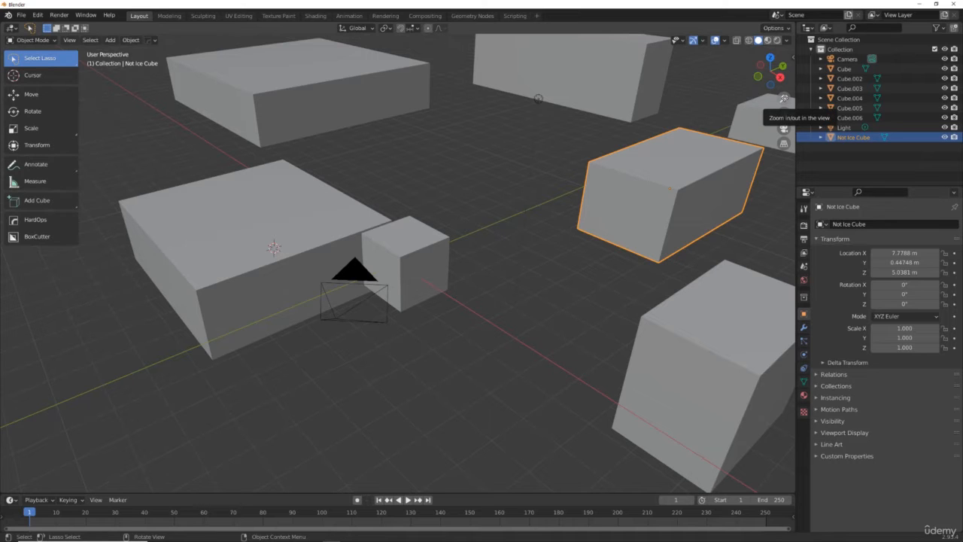
mouse_move(784, 98)
left_mouse_down()
mouse_move(784, 178)
mouse_move(784, 91)
mouse_move(784, 146)
mouse_move(784, 104)
left_mouse_up()
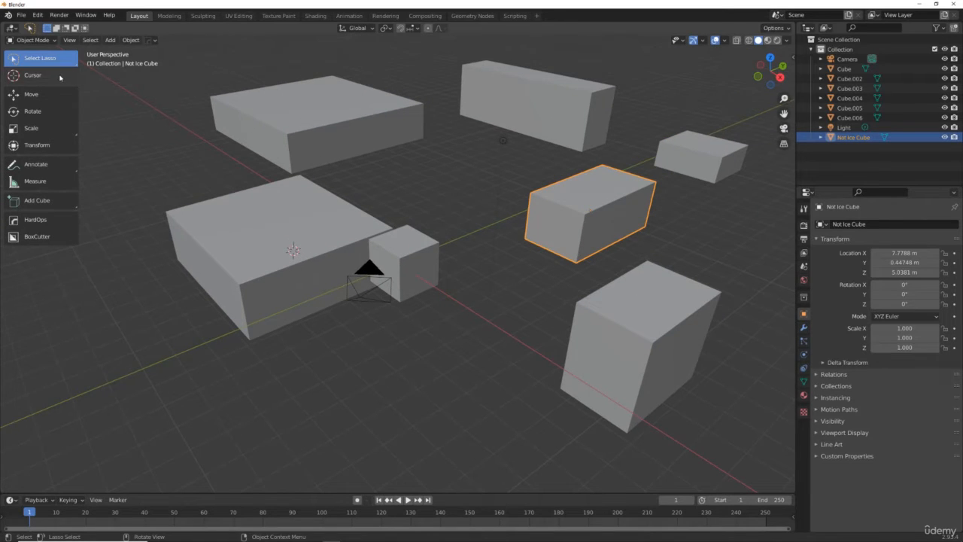
left_click(33, 75)
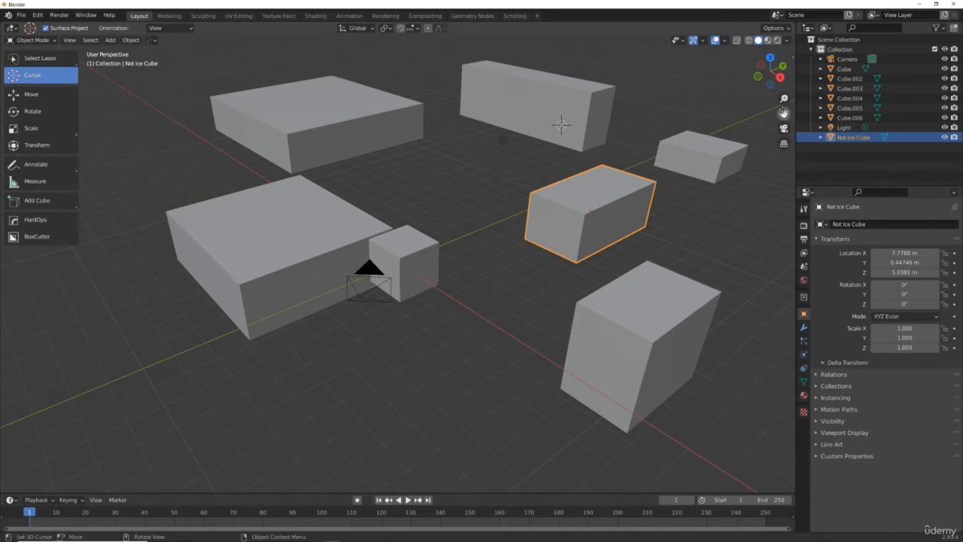
left_click_drag(784, 99, 832, 68)
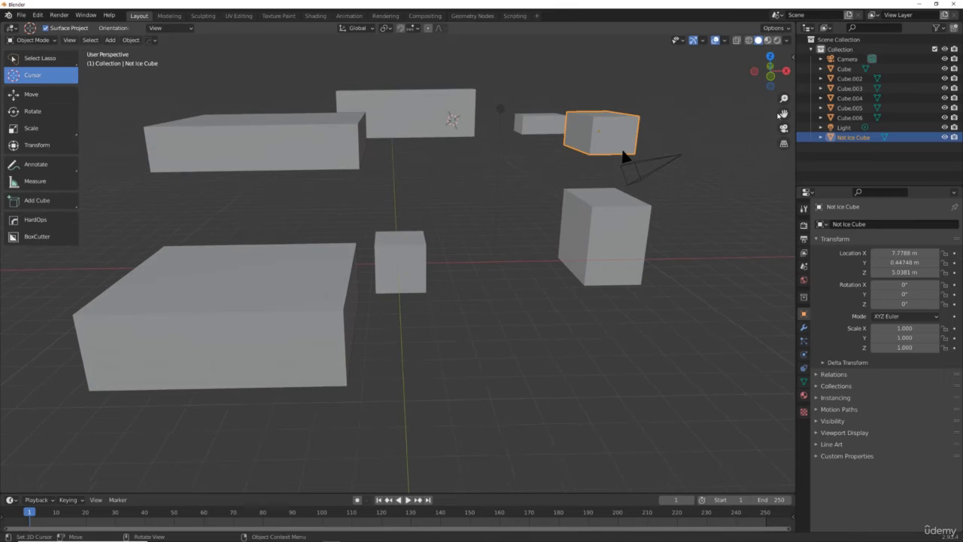
mouse_move(784, 99)
left_mouse_down()
mouse_move(784, 56)
mouse_move(784, 108)
left_mouse_up()
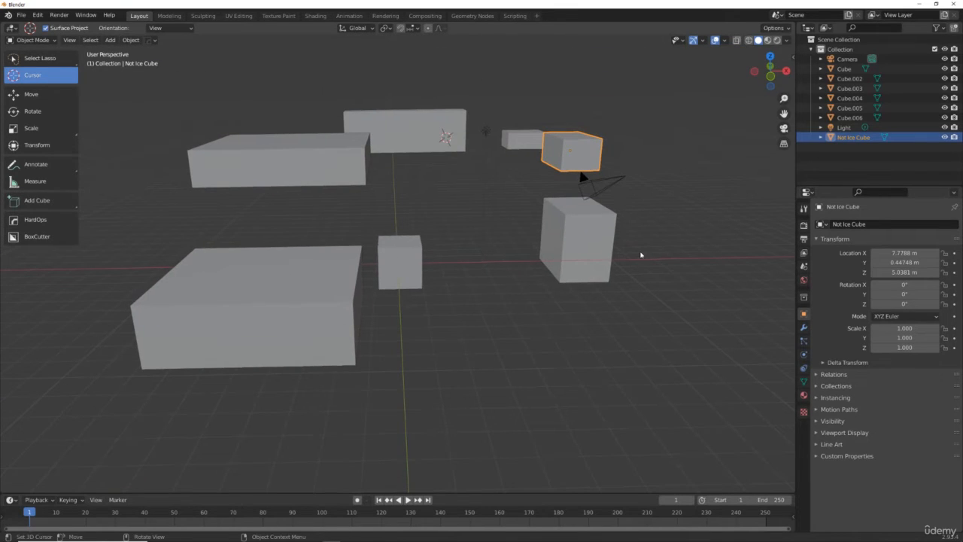
left_click(583, 236)
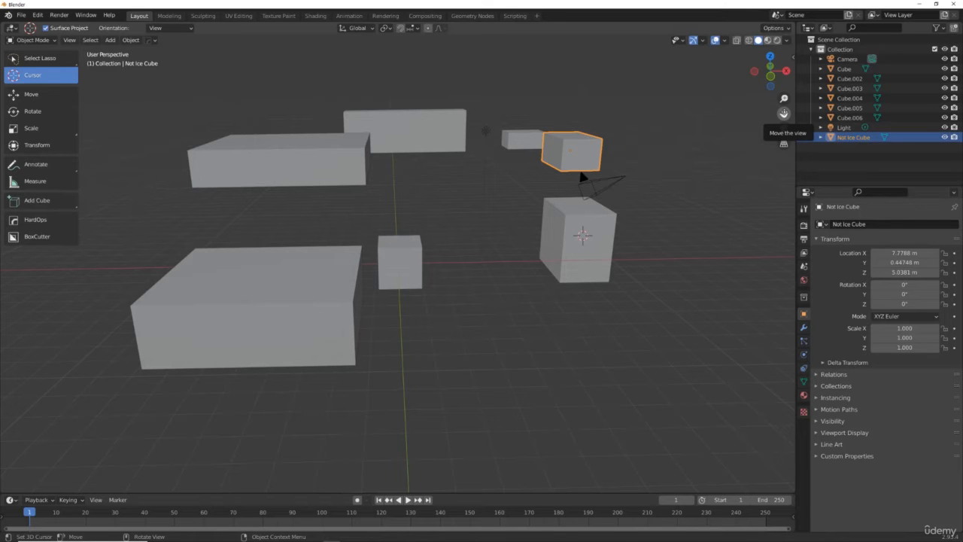
left_click_drag(783, 113, 959, 151)
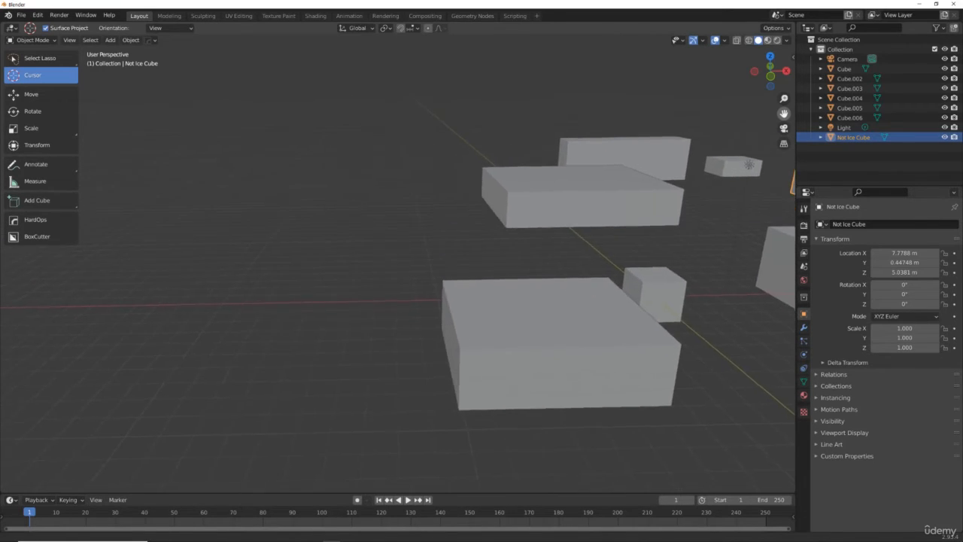
Practise orbiting, panning and zooming the viewport around the boxes with the navigation controls.
left_click_drag(898, 218, 582, 252)
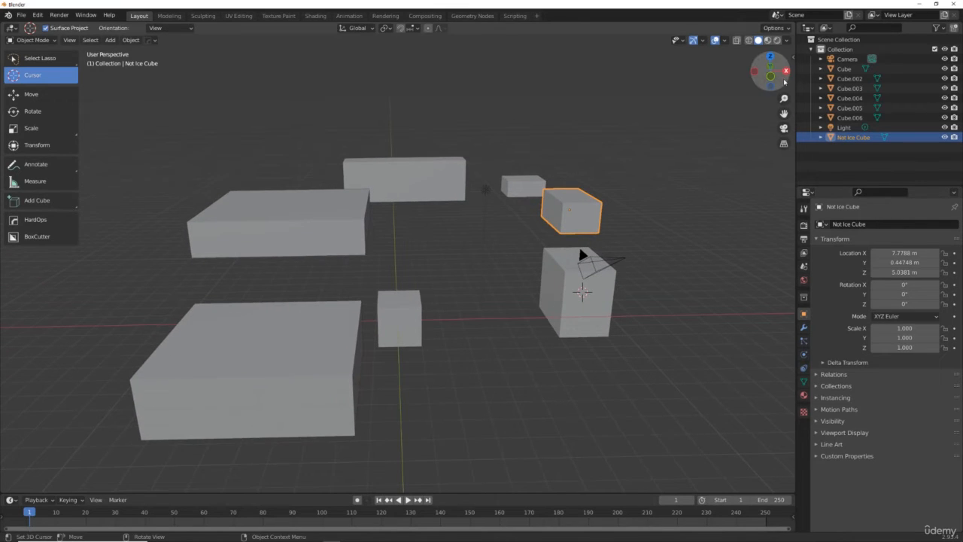
mouse_move(780, 79)
left_mouse_down()
mouse_move(655, 94)
mouse_move(786, 80)
left_mouse_up()
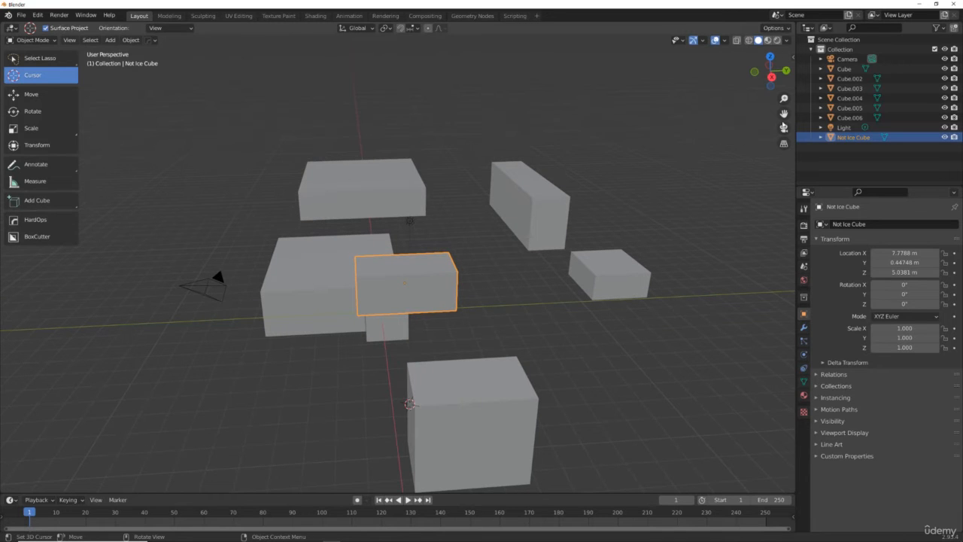
left_click_drag(784, 113, 934, 113)
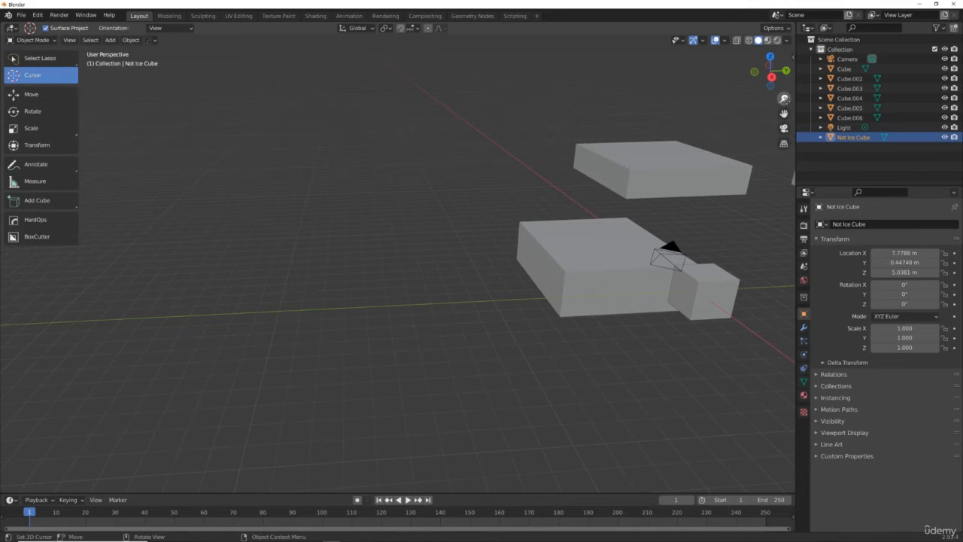
left_click_drag(783, 113, 784, 40)
left_click_drag(784, 99, 783, 86)
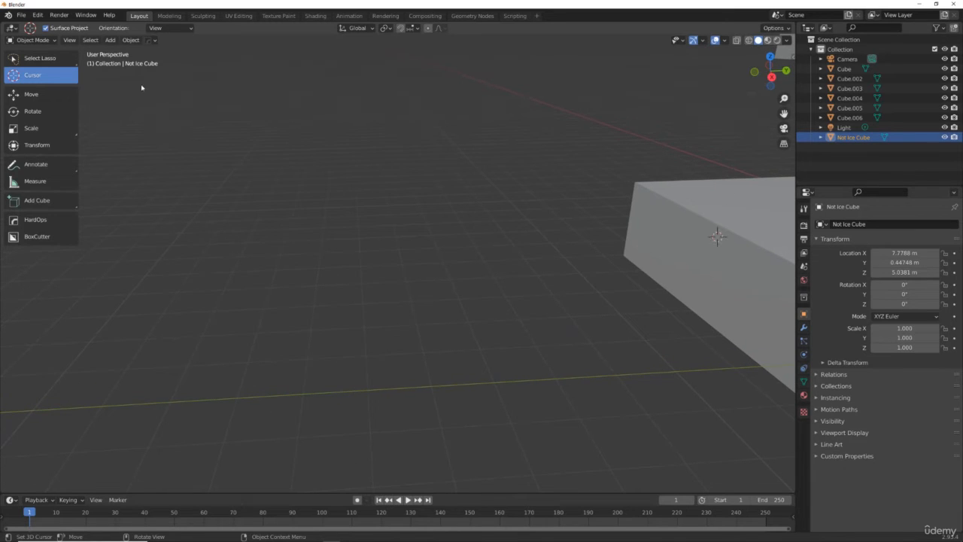
Switch the selection mode from lasso to Select Box and select the large box Cube.006.
left_click(49, 60)
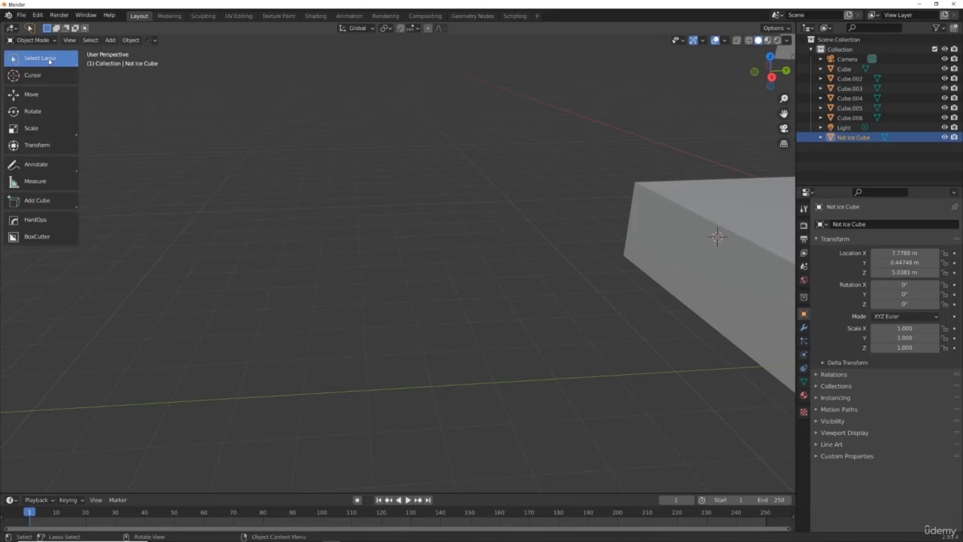
left_click(49, 60)
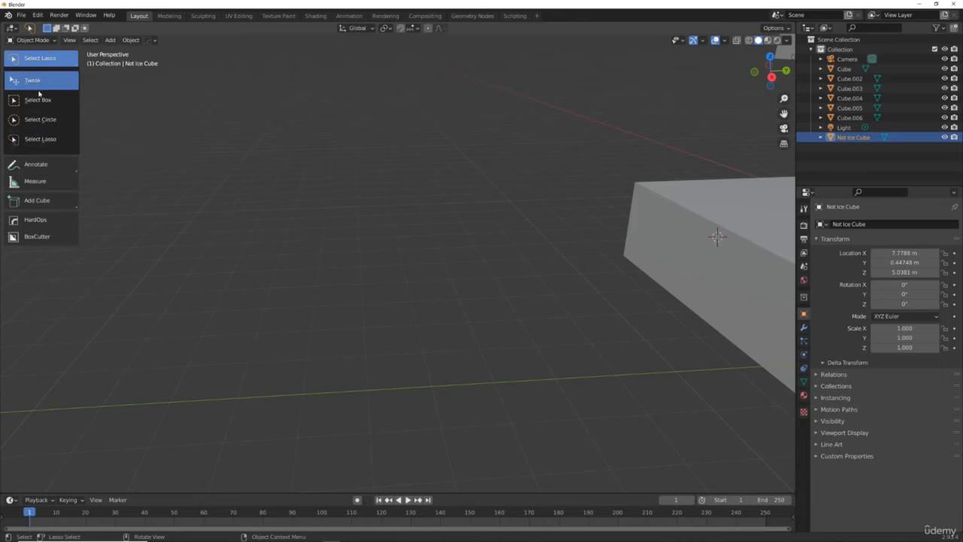
left_click(36, 100)
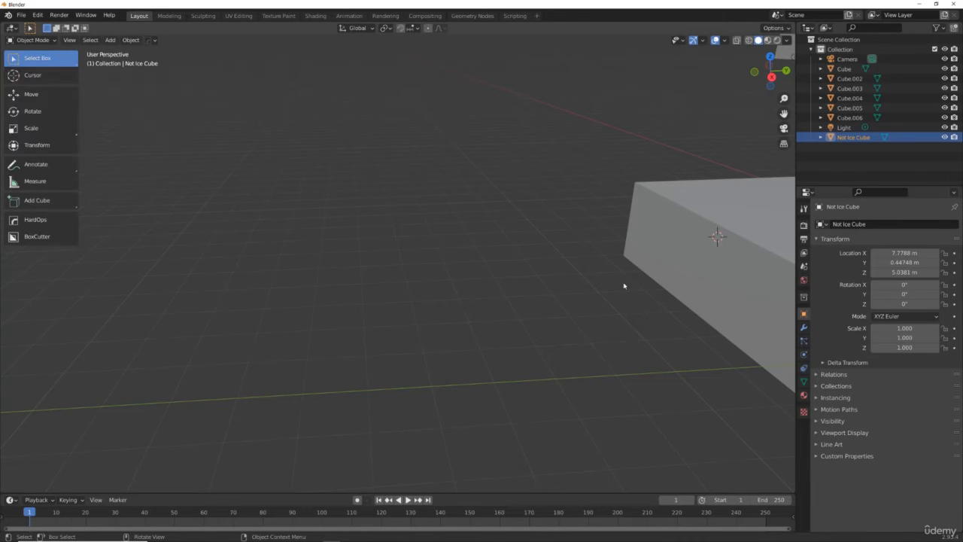
left_click(655, 270)
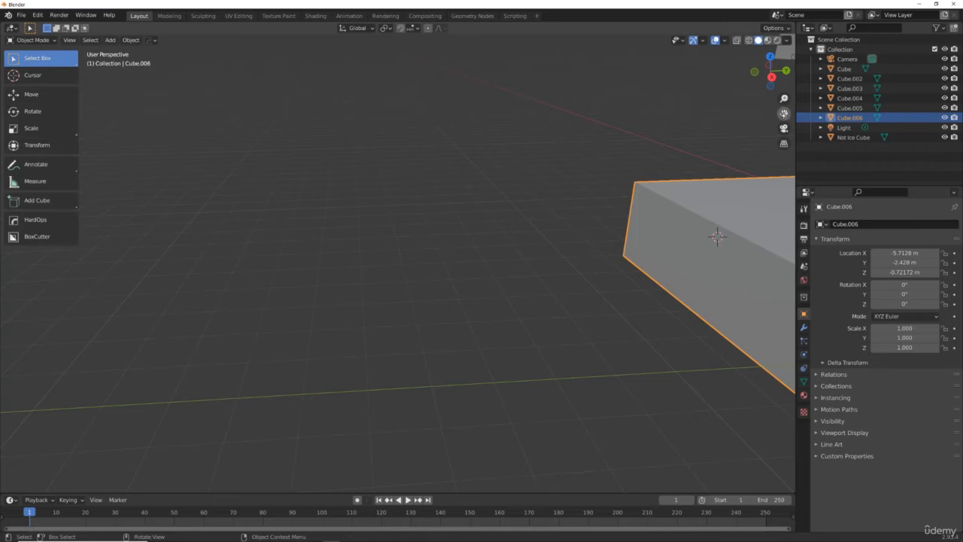
Bring all the boxes back into view and compare the user perspective with the camera view, ending in the camera view.
left_click_drag(783, 113, 757, 114)
left_click_drag(683, 239, 110, 279)
left_click_drag(784, 99, 784, 124)
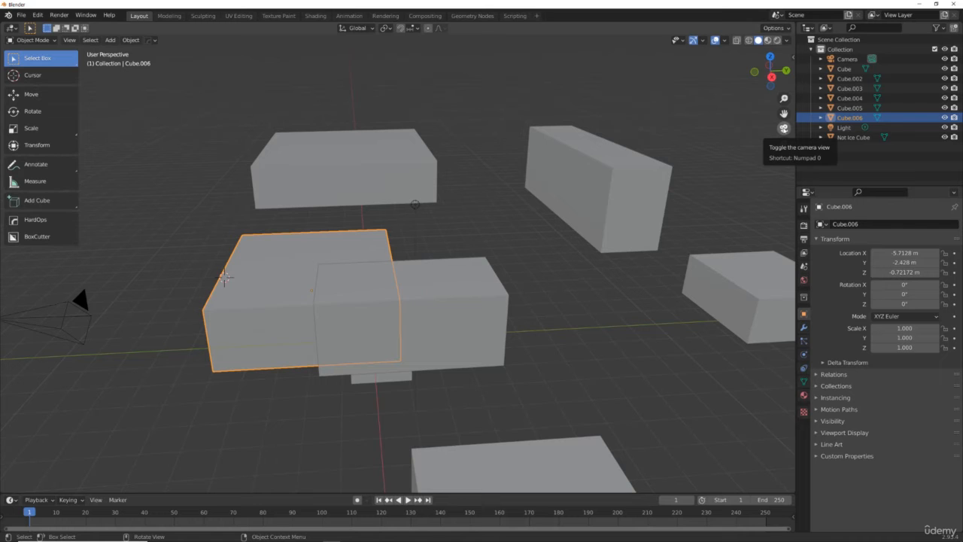
left_click(784, 128)
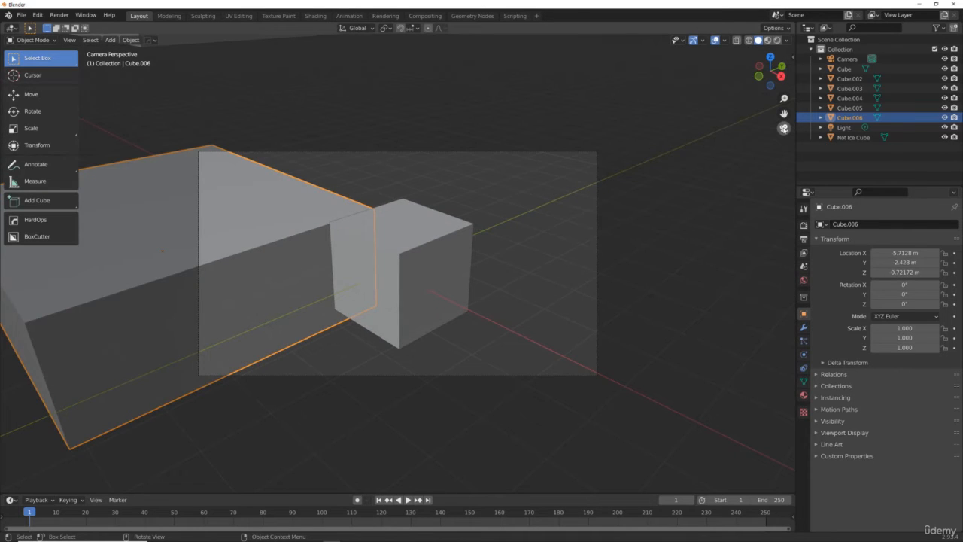
left_click(784, 128)
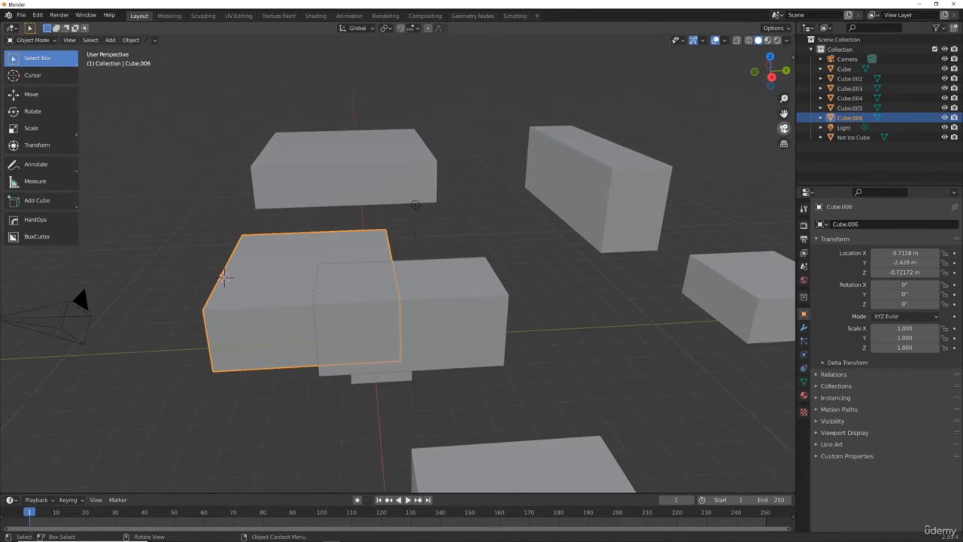
left_click(784, 128)
left_click(784, 128)
left_click(784, 127)
left_click(784, 128)
left_click(784, 128)
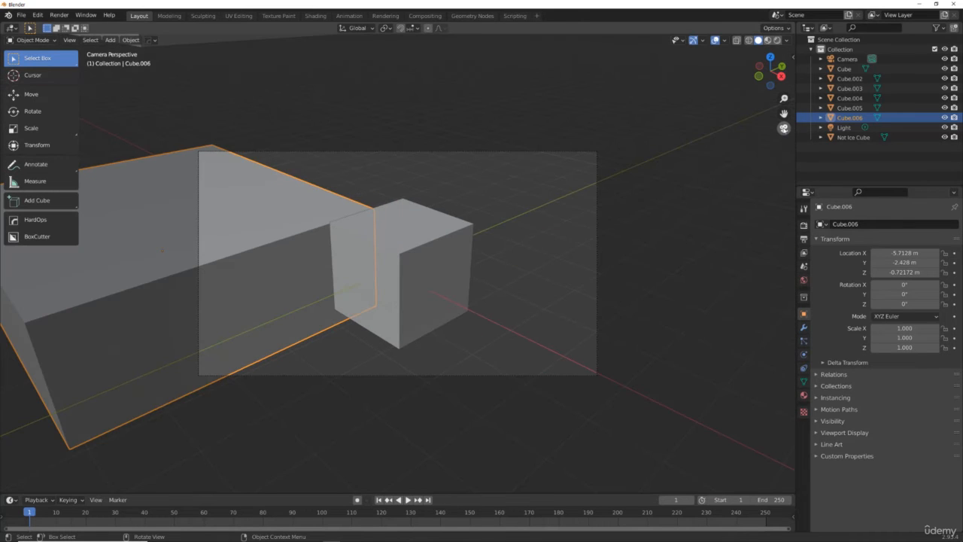
Select the Camera object and render the current frame from its viewpoint.
left_click(848, 59)
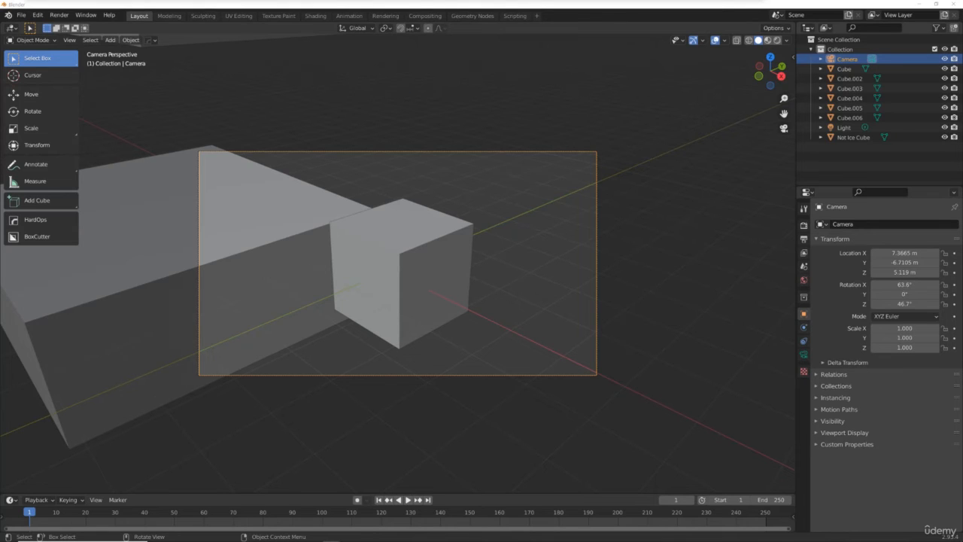
key("F12")
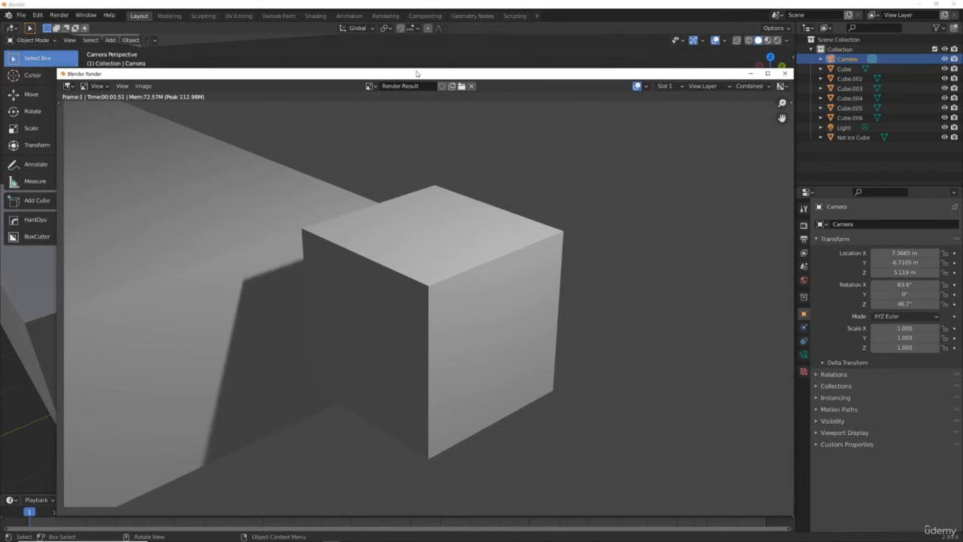
left_click_drag(416, 73, 393, 1)
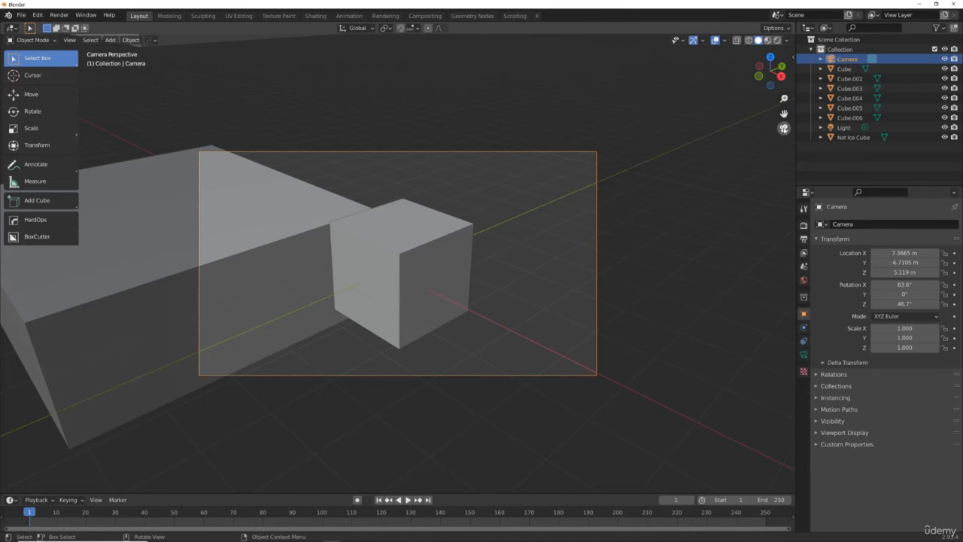
Toggle the camera view on and off, ending in the user perspective.
left_click(784, 129)
left_click(784, 128)
left_click(783, 128)
left_click(784, 129)
left_click(784, 129)
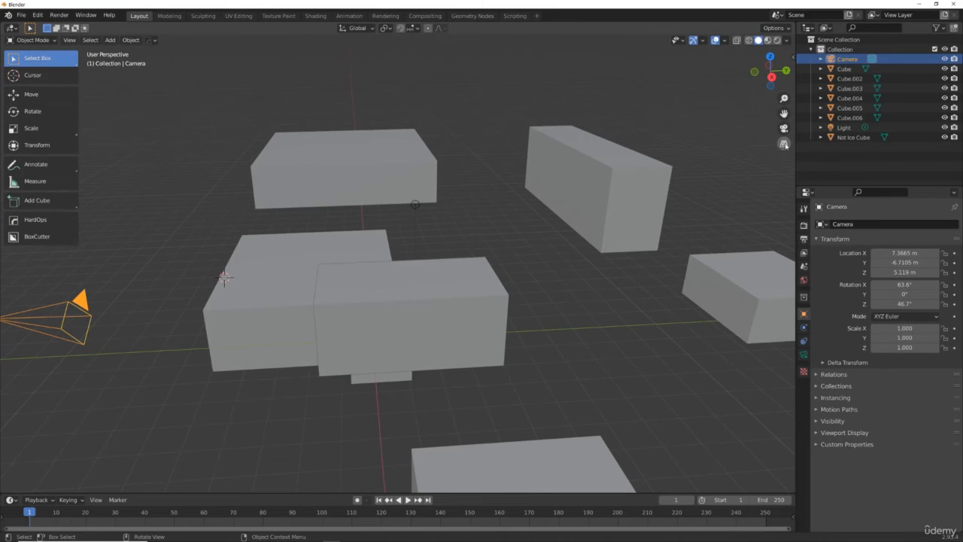
Examine the boxes in orthographic projection from a raised angle and at different zooms, and return the viewport to perspective projection.
left_click(784, 144)
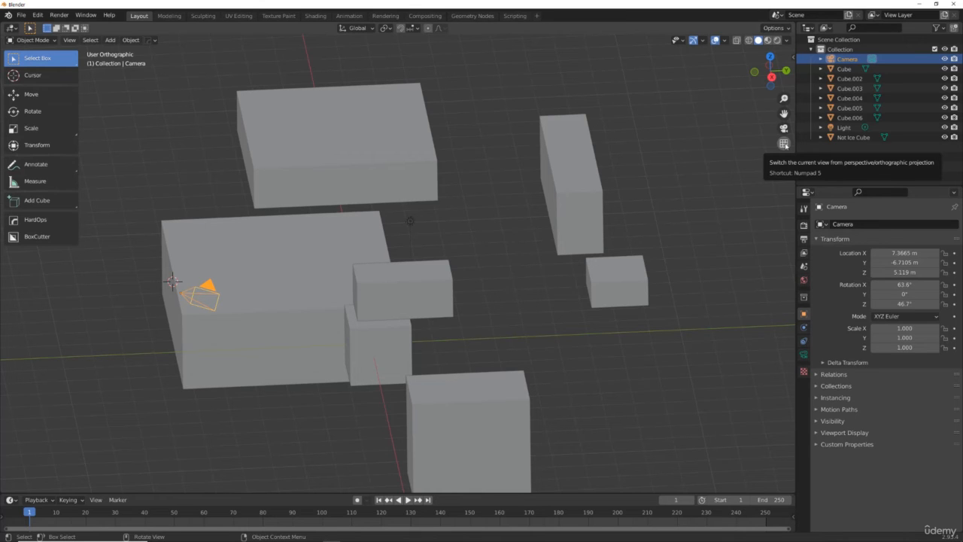
mouse_move(761, 81)
left_mouse_down()
mouse_move(793, 86)
mouse_move(775, 88)
left_mouse_up()
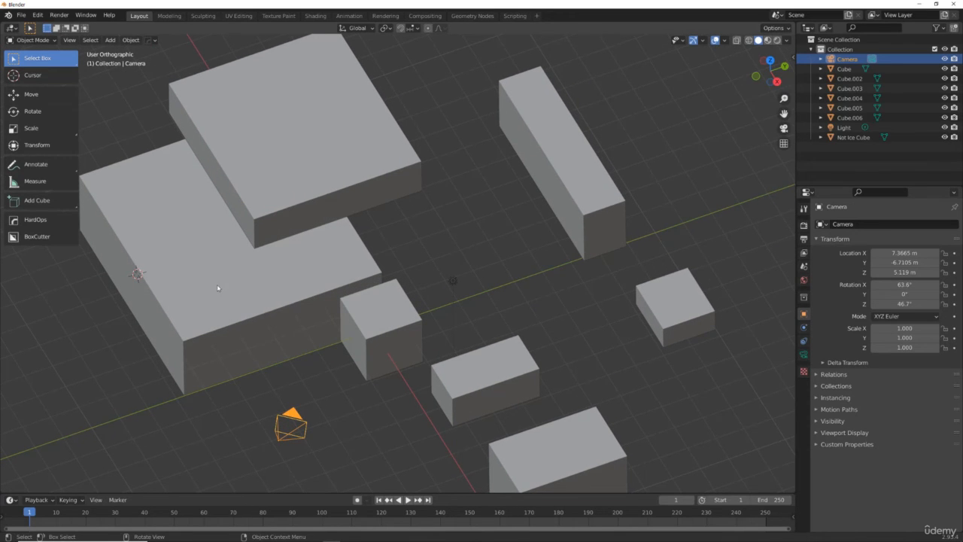
scroll(344, 263, "down", 3)
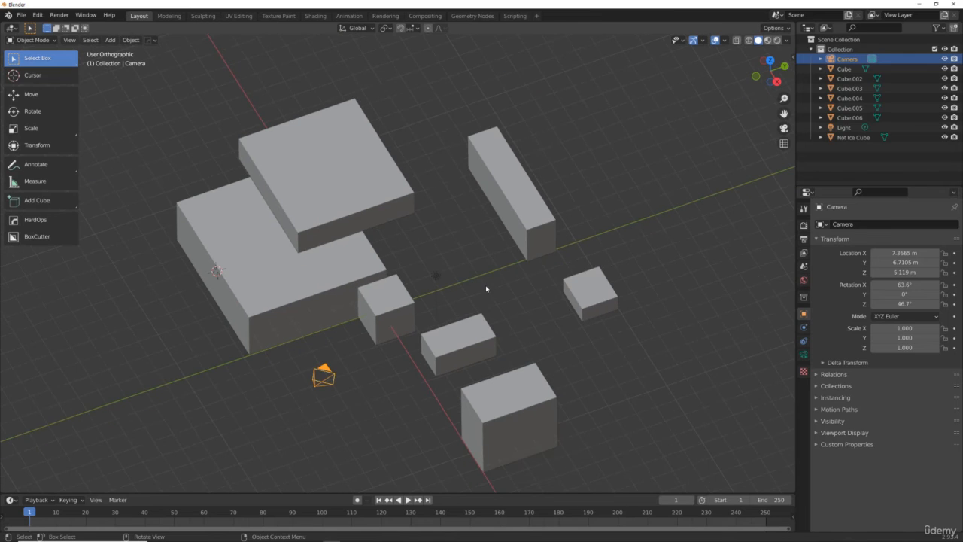
scroll(404, 263, "up", 4)
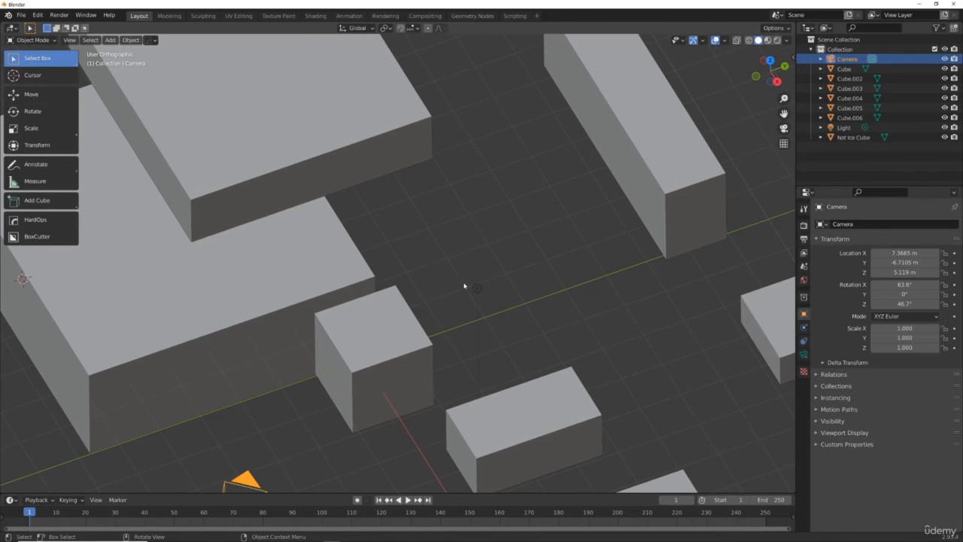
scroll(493, 226, "down", 4)
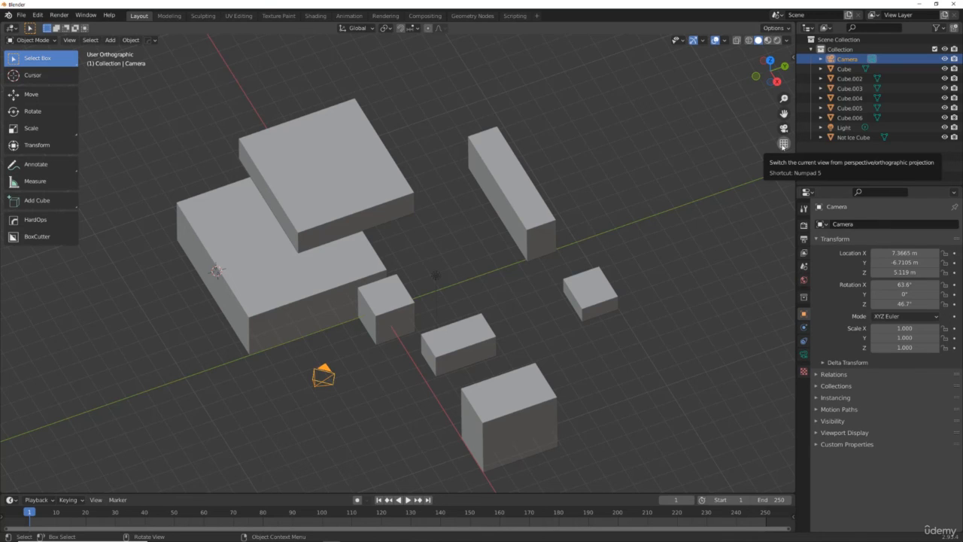
left_click(783, 144)
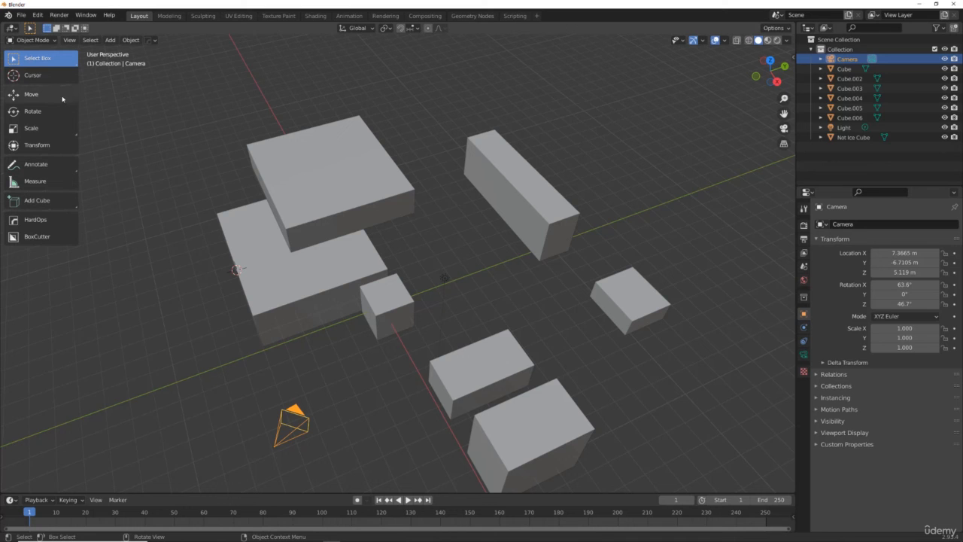
left_click_drag(754, 85, 400, 151)
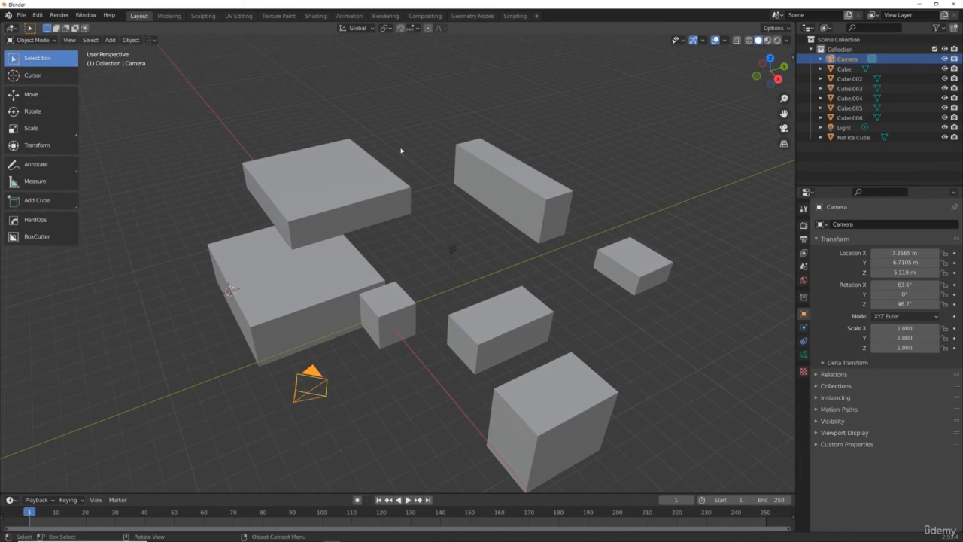